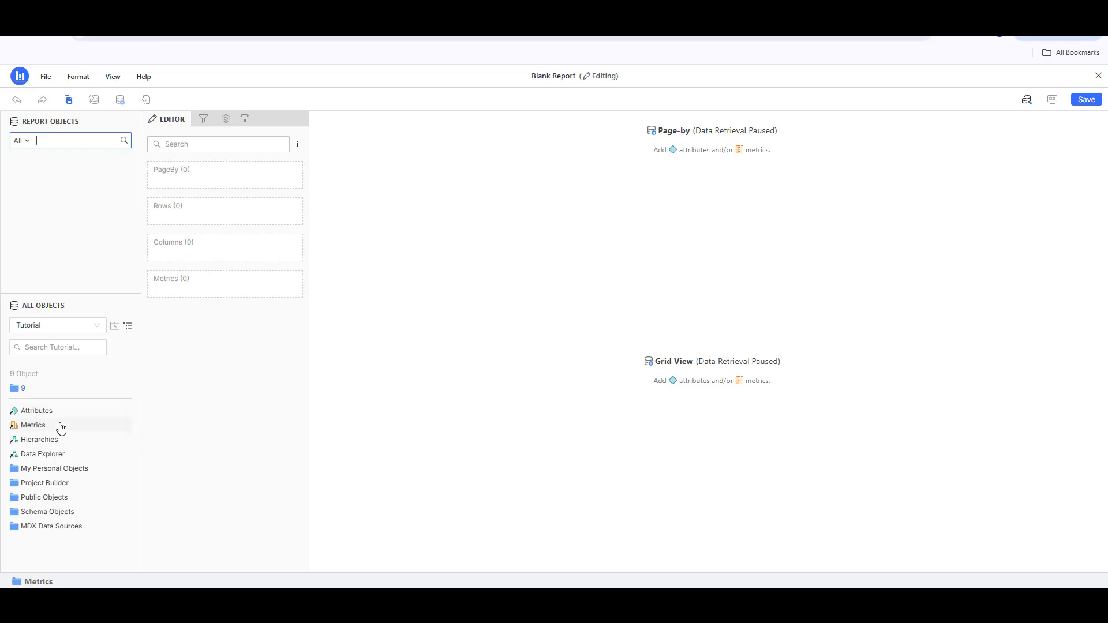
Step: Add the Call Center and Region attributes from the Geography folder to the report rows, with Region above Call Center
{"action": "left_click", "coordinate": [69, 414]}
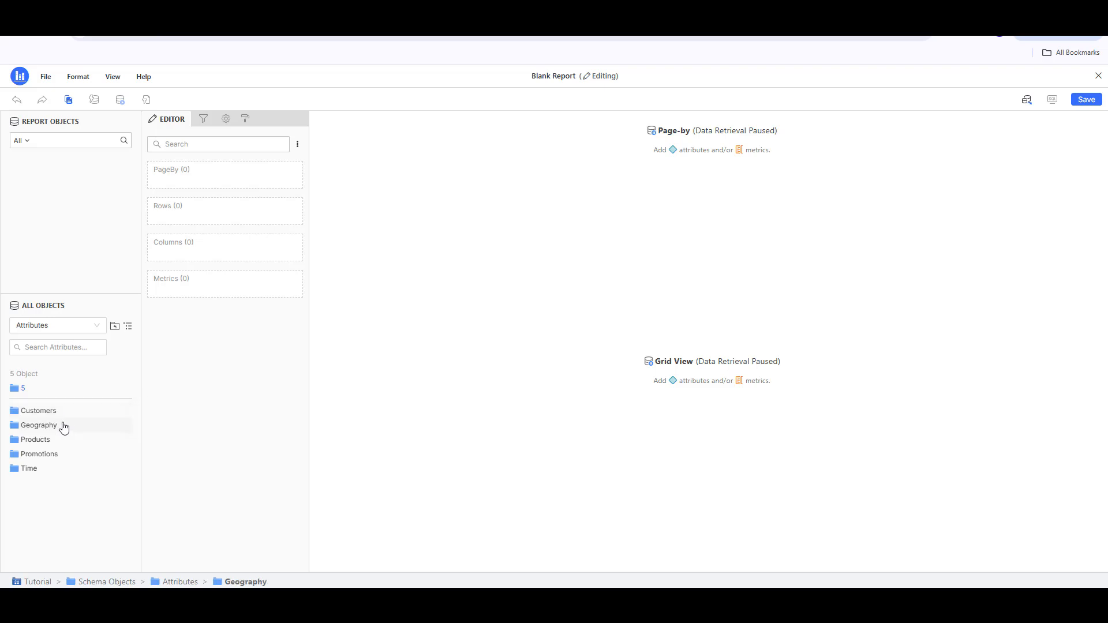
{"action": "left_click", "coordinate": [63, 427]}
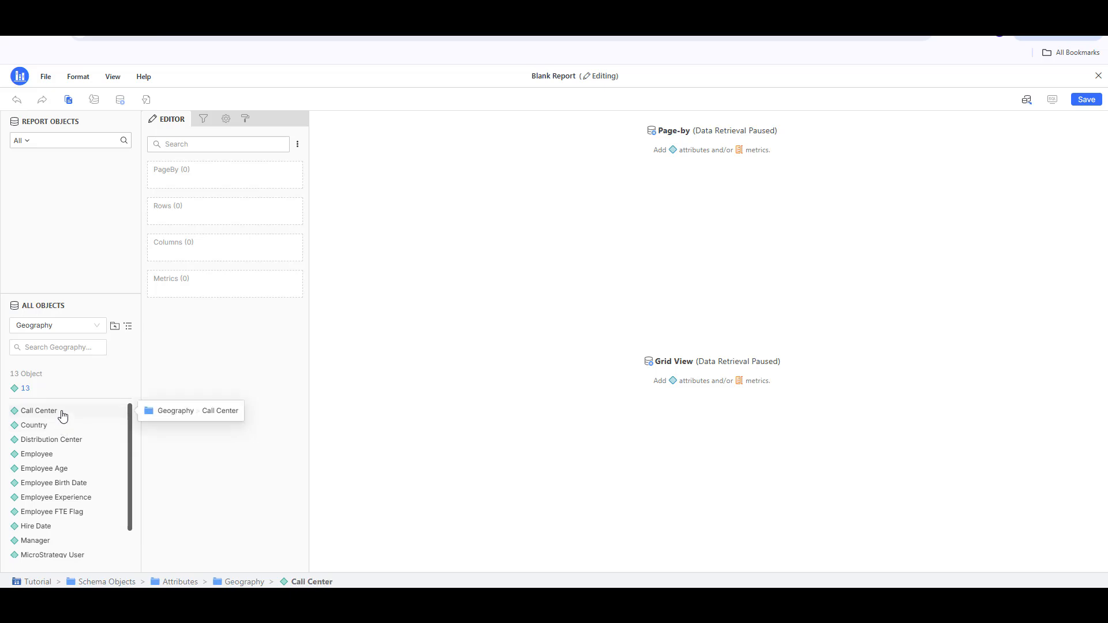
{"action": "double_click", "coordinate": [63, 415]}
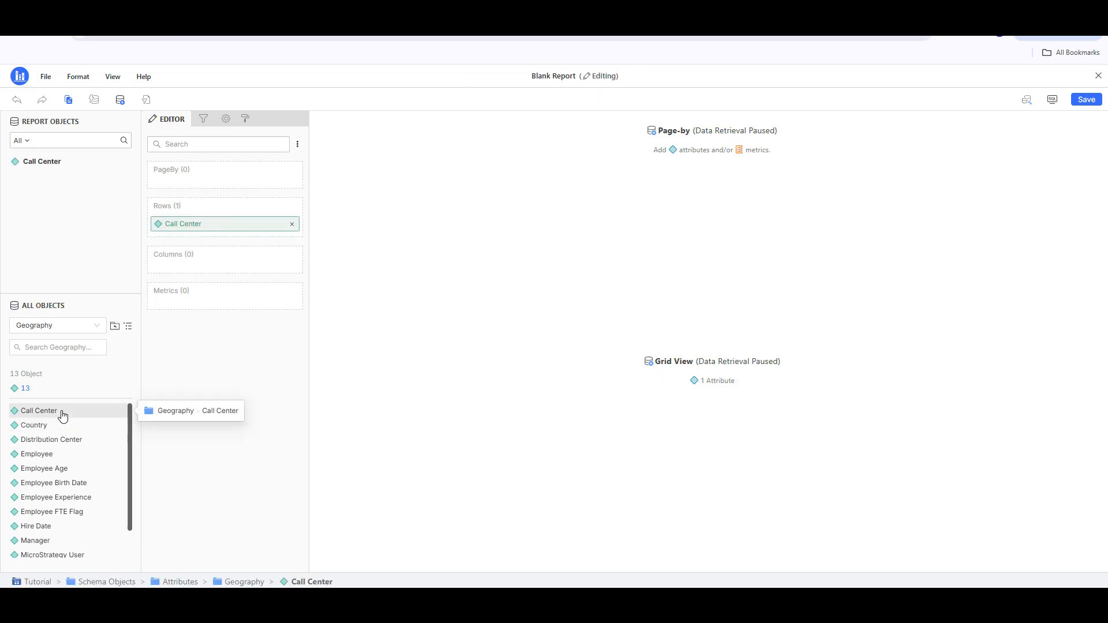
{"action": "scroll", "coordinate": [55, 487], "scroll_direction": "down", "scroll_amount": 1}
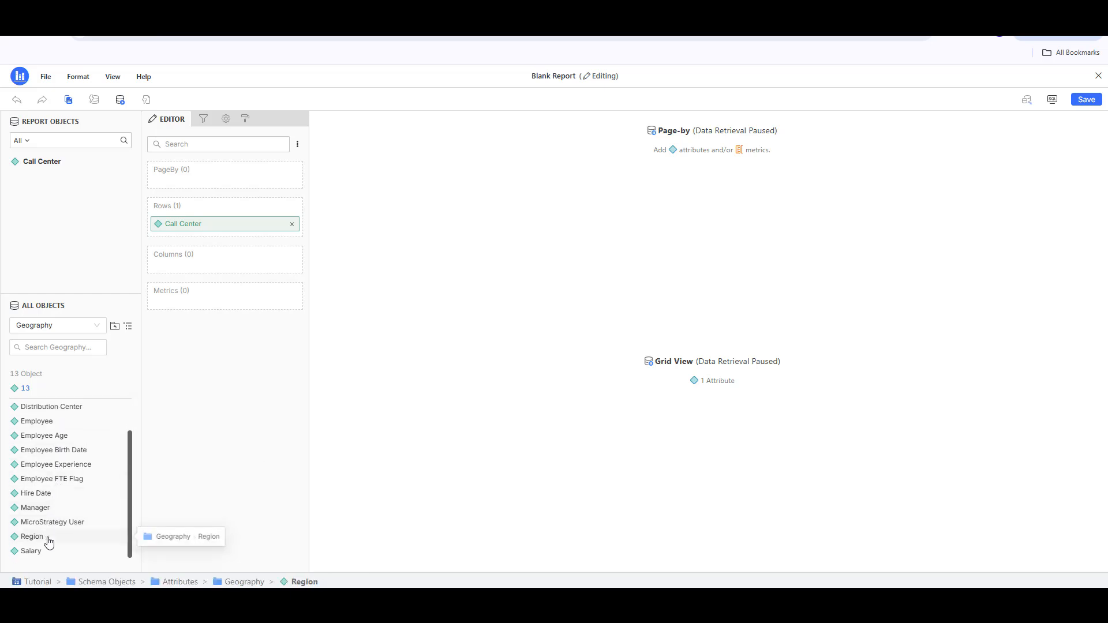
{"action": "left_click_drag", "start_coordinate": [49, 541], "coordinate": [225, 223]}
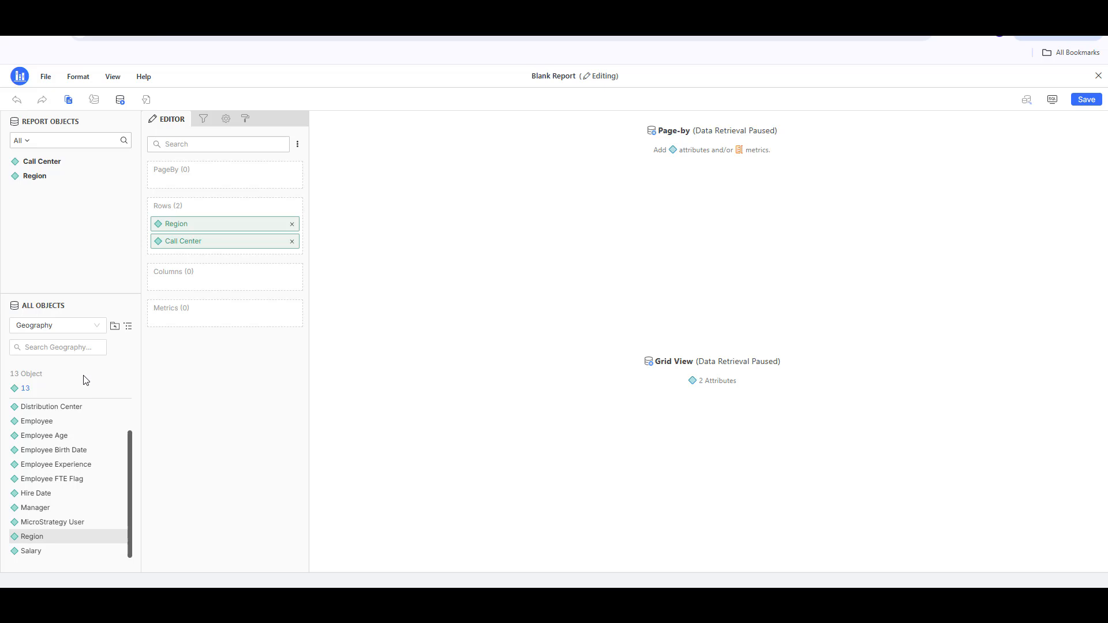
Step: Add the Profit and Profit Margin metrics from Sales Metrics to the report and resume data retrieval
{"action": "left_click", "coordinate": [96, 327]}
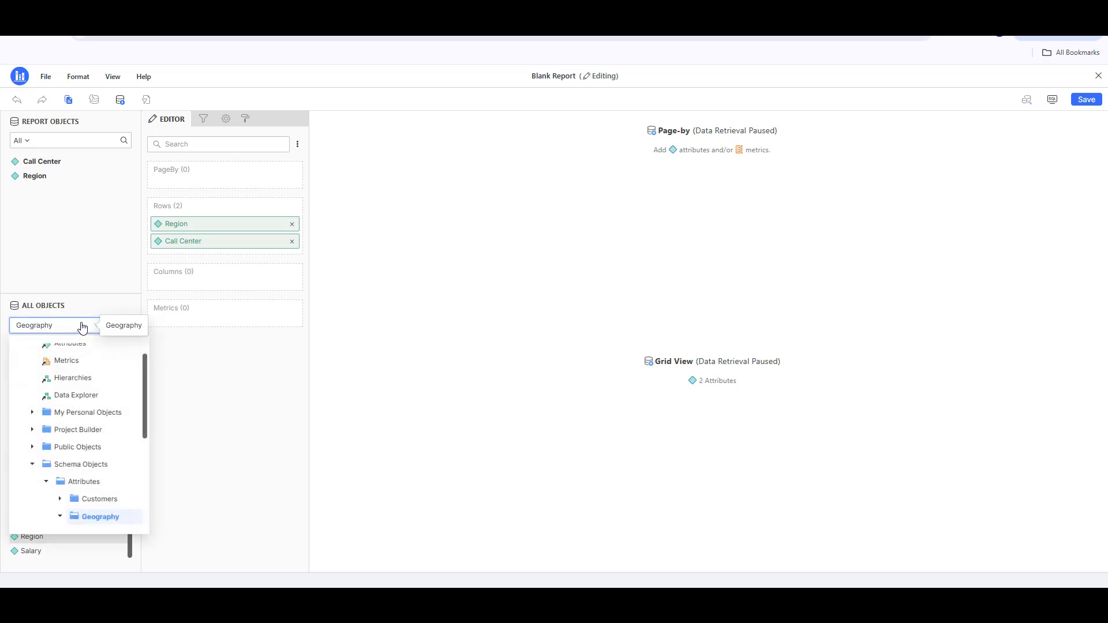
{"action": "left_click", "coordinate": [75, 364]}
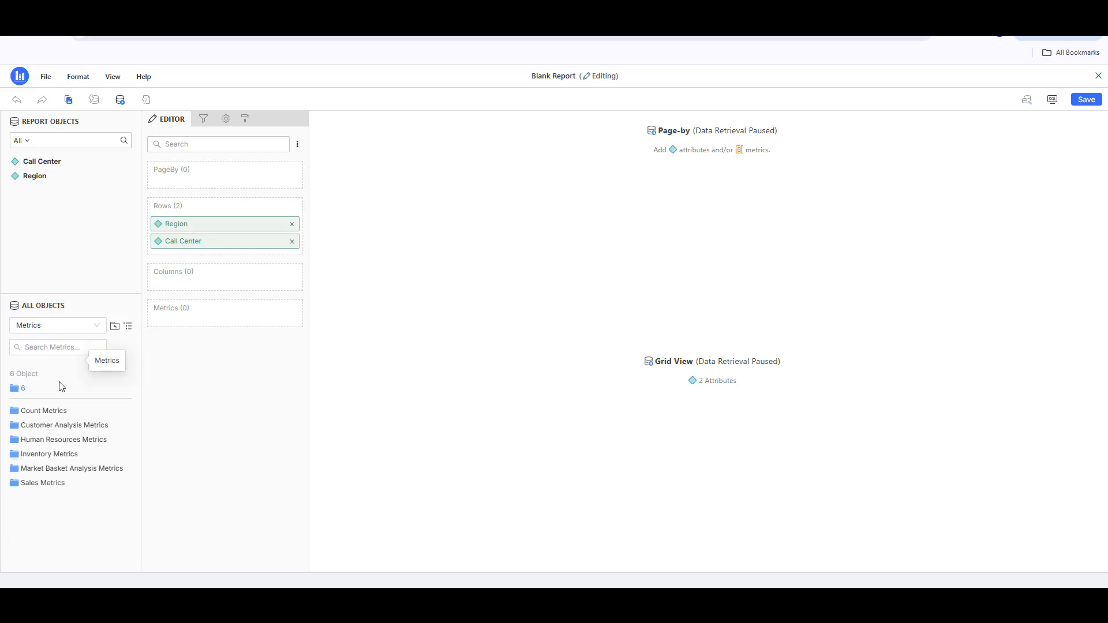
{"action": "double_click", "coordinate": [42, 484]}
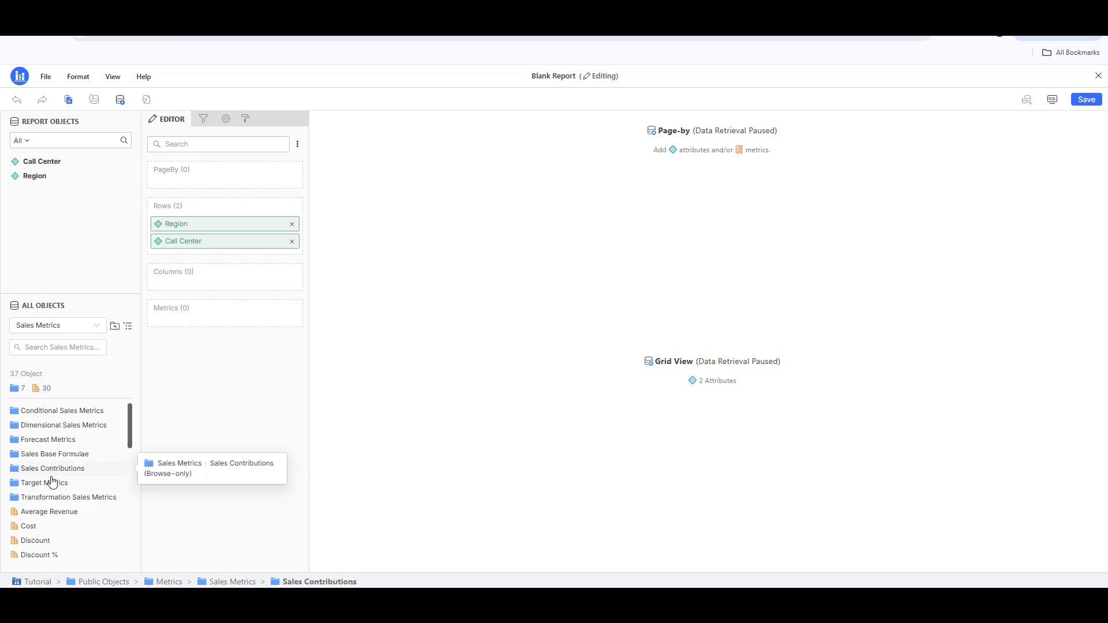
{"action": "scroll", "coordinate": [52, 481], "scroll_direction": "down", "scroll_amount": 2}
{"action": "scroll", "coordinate": [52, 482], "scroll_direction": "down", "scroll_amount": 1}
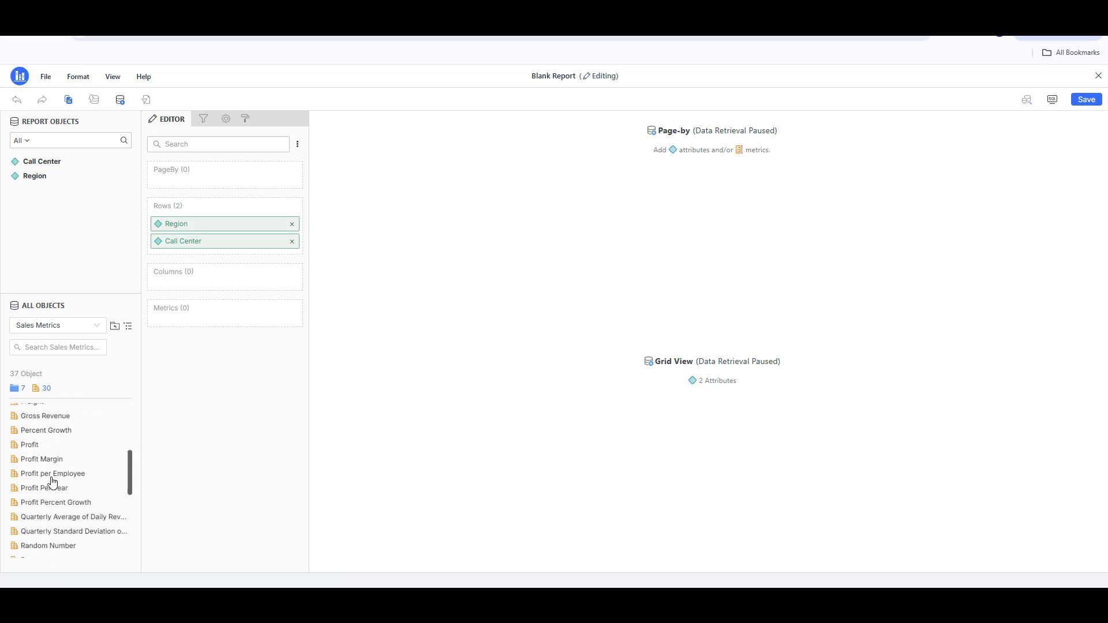
{"action": "double_click", "coordinate": [58, 444]}
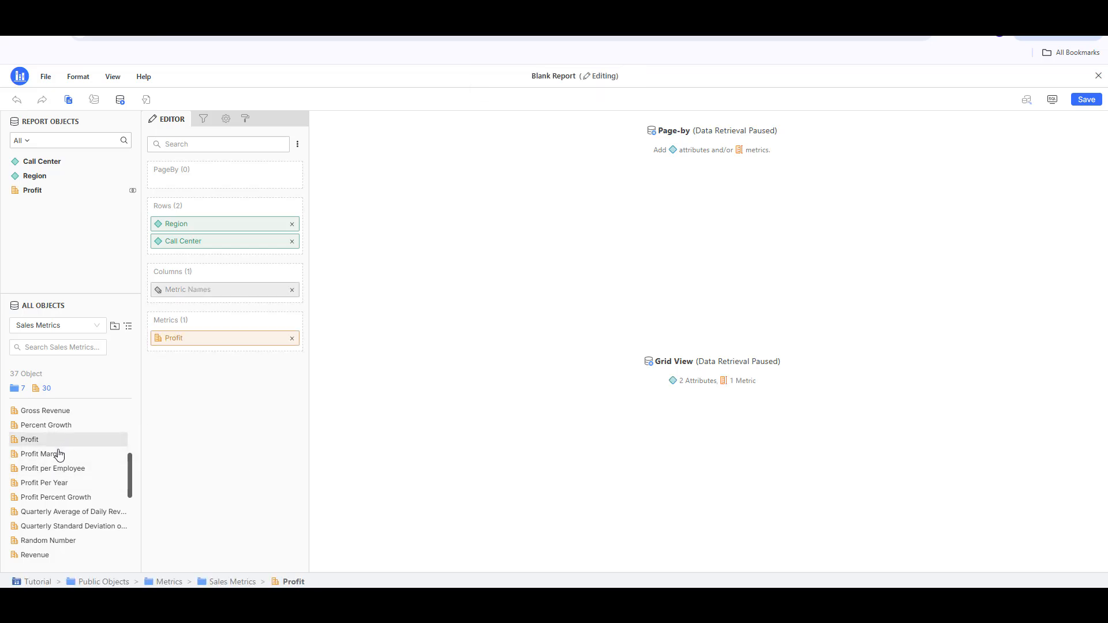
{"action": "double_click", "coordinate": [59, 455]}
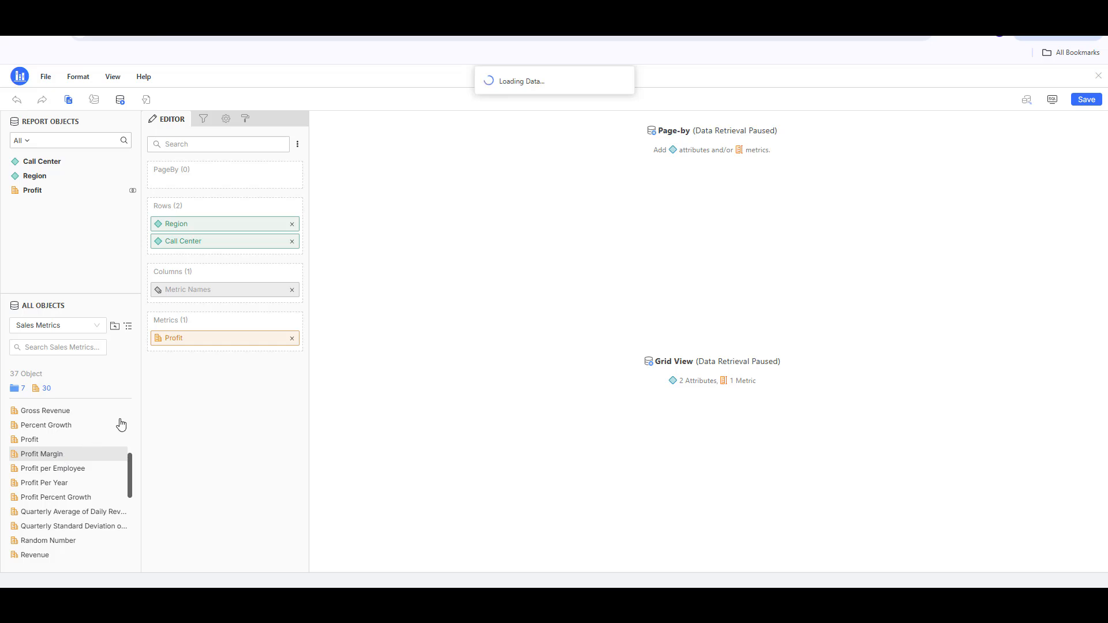
{"action": "left_click", "coordinate": [121, 102]}
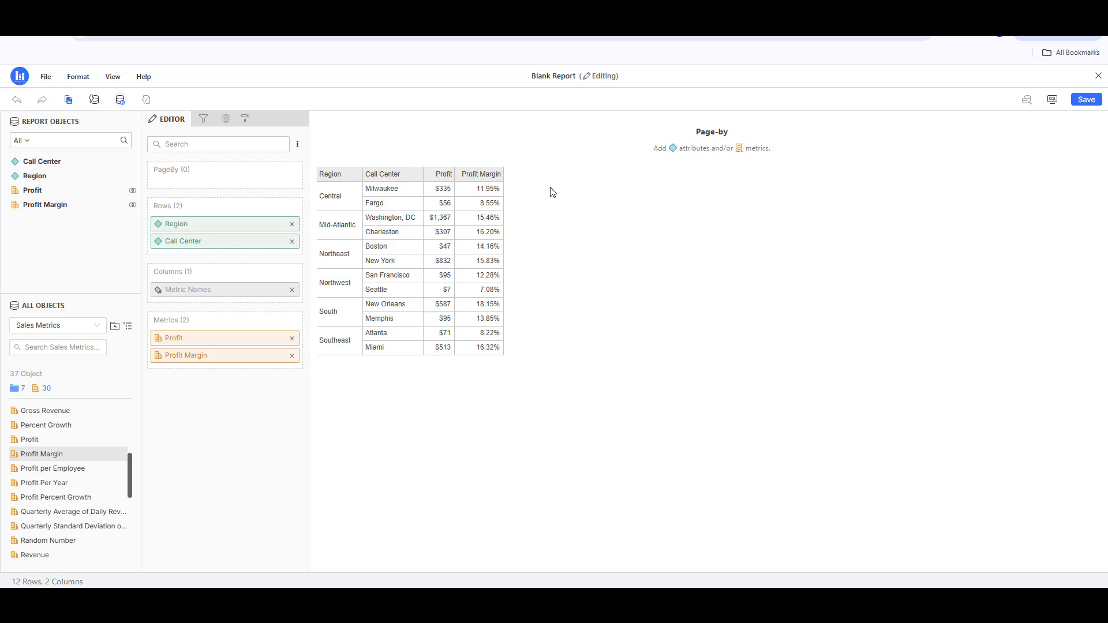
Step: Inspect the report's generated SQL statements in SQL view, then return to the grid view
{"action": "left_click", "coordinate": [1052, 101]}
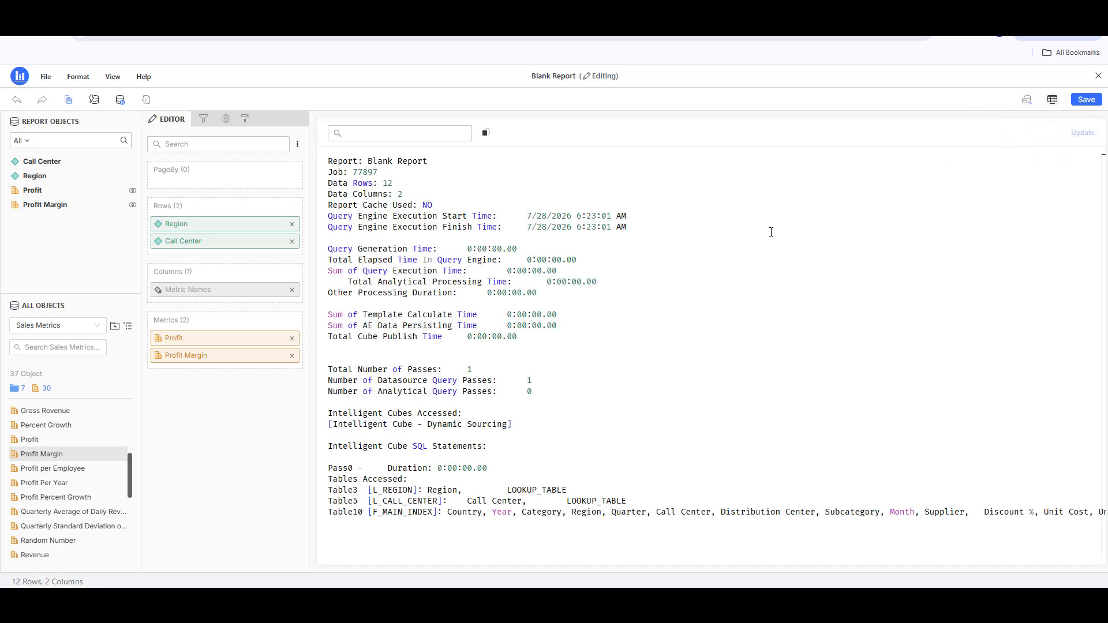
{"action": "scroll", "coordinate": [507, 303], "scroll_direction": "down", "scroll_amount": 3}
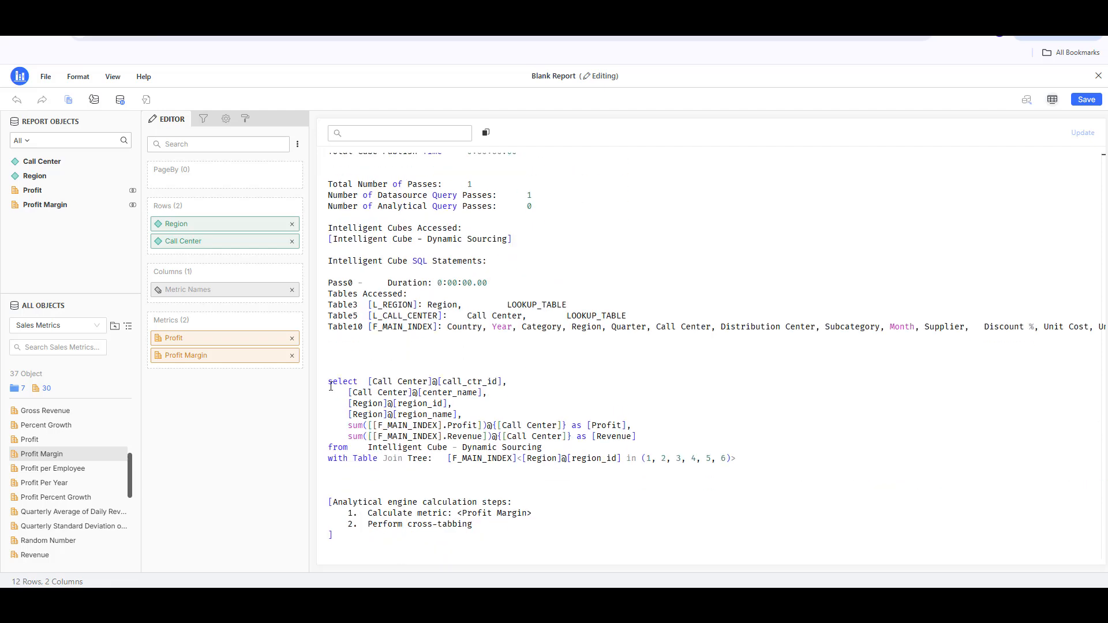
{"action": "left_click_drag", "start_coordinate": [329, 381], "coordinate": [738, 460]}
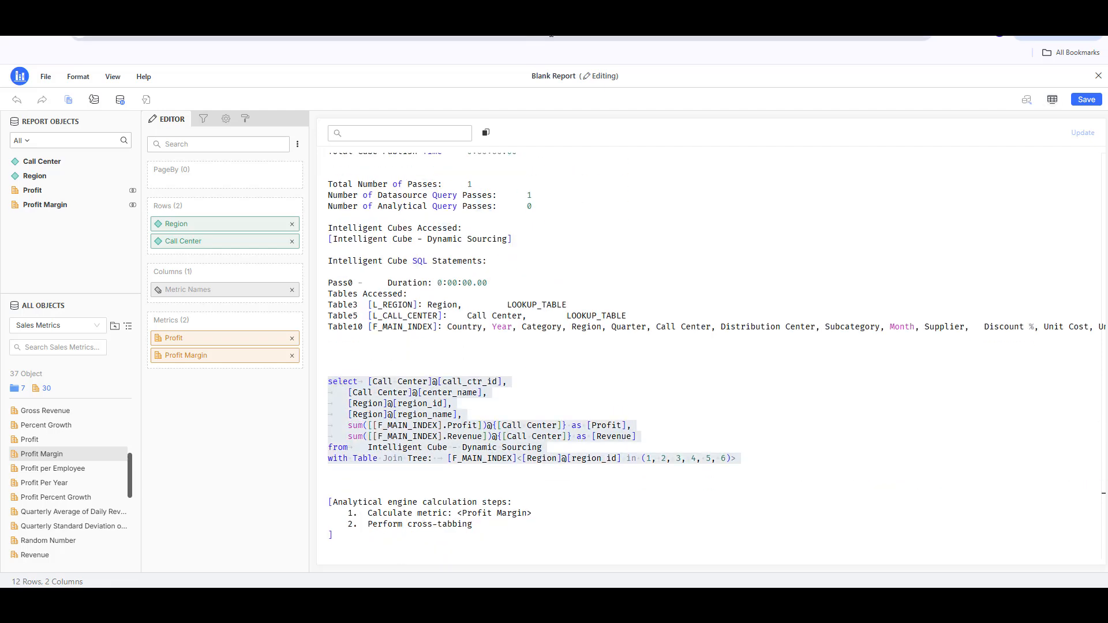
{"action": "left_click", "coordinate": [1052, 99]}
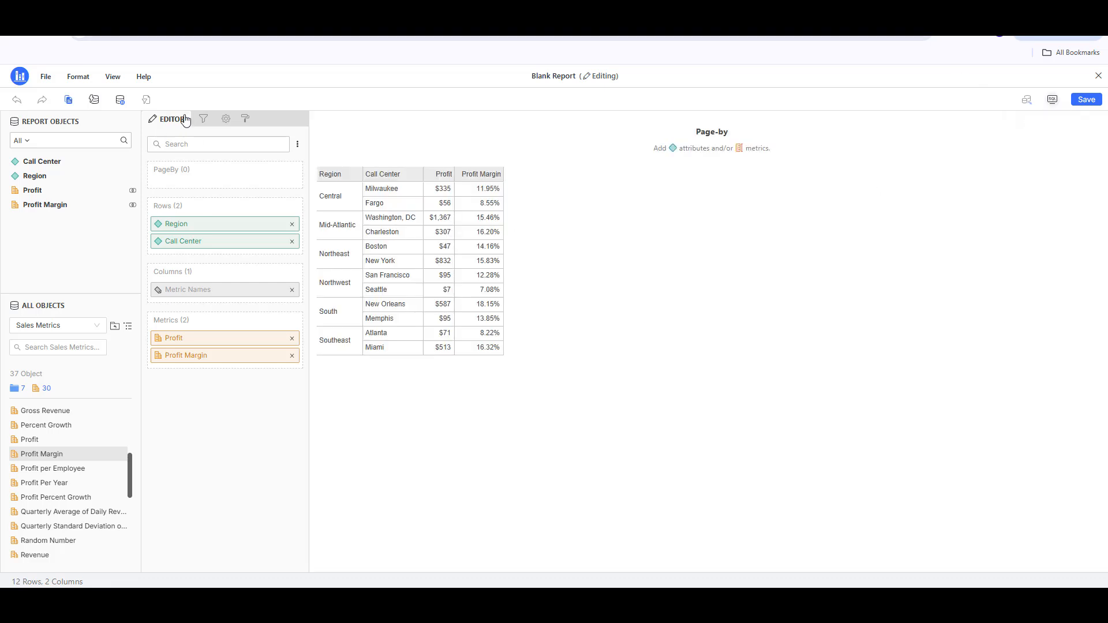
Step: Apply the Agent theme to the report grid
{"action": "left_click", "coordinate": [242, 121]}
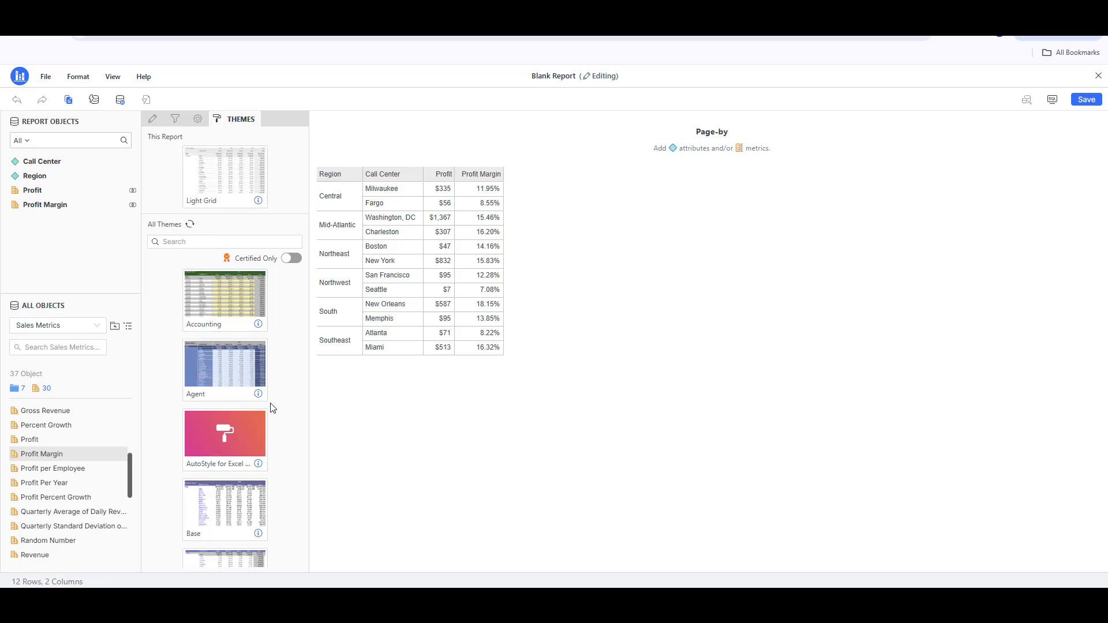
{"action": "mouse_move", "coordinate": [266, 387]}
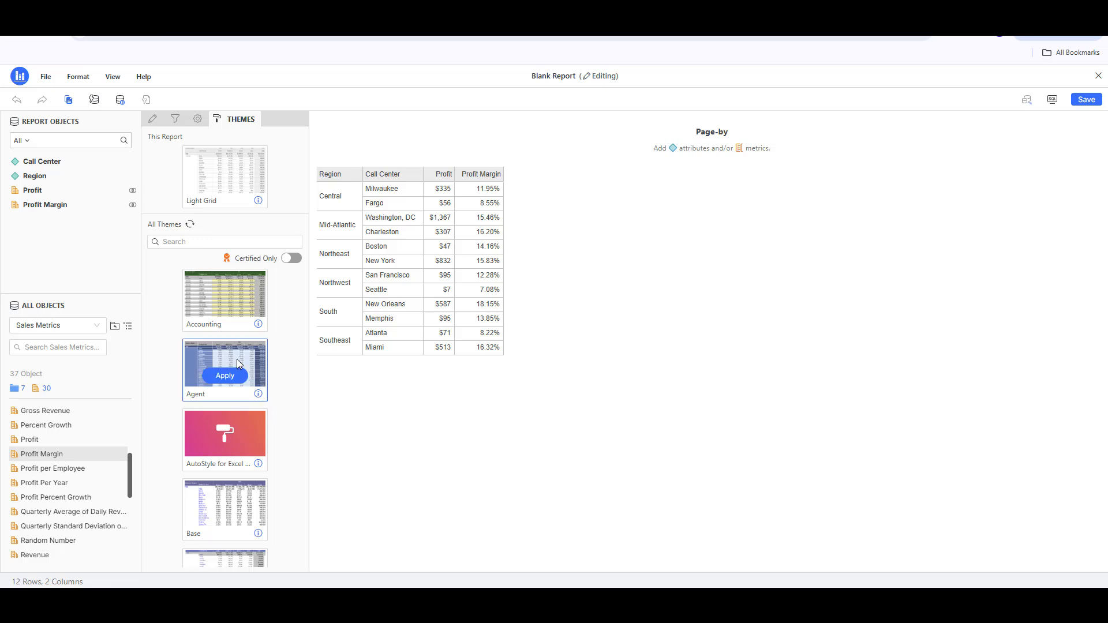
{"action": "left_click", "coordinate": [225, 376]}
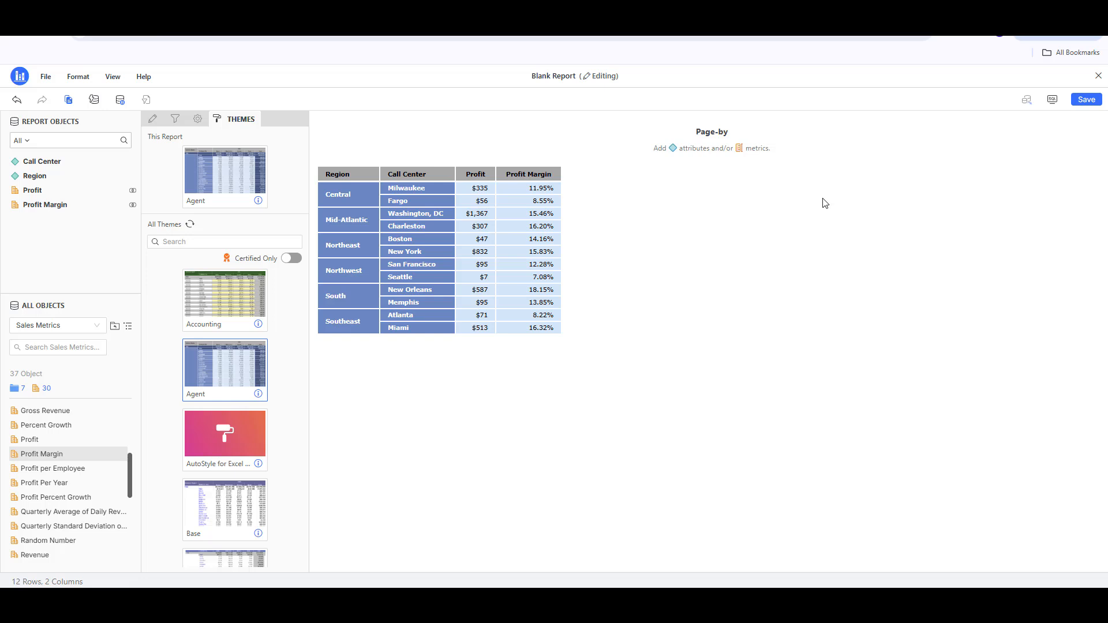
Step: Save the report under the name Example Report
{"action": "left_click", "coordinate": [1079, 101]}
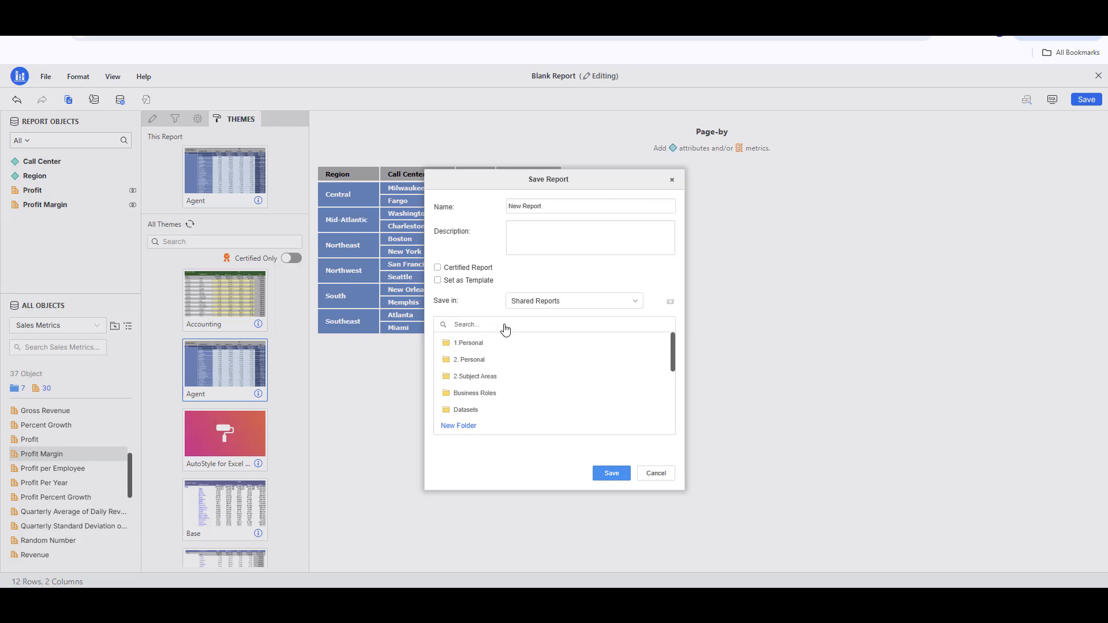
{"action": "left_click_drag", "start_coordinate": [564, 206], "coordinate": [373, 205]}
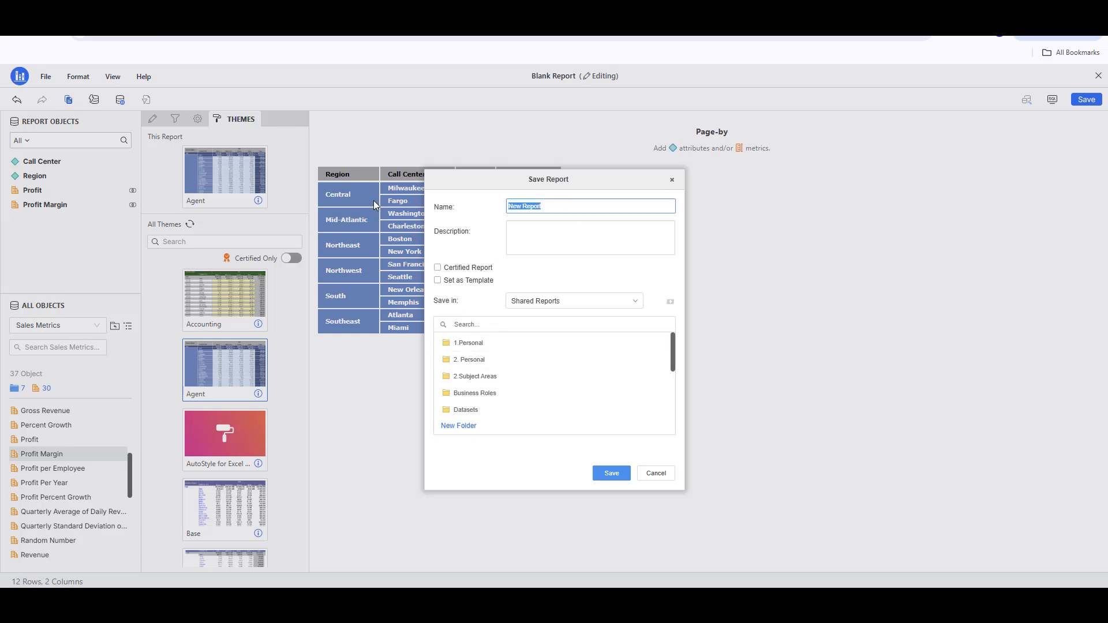
{"action": "type", "text": "Example Report"}
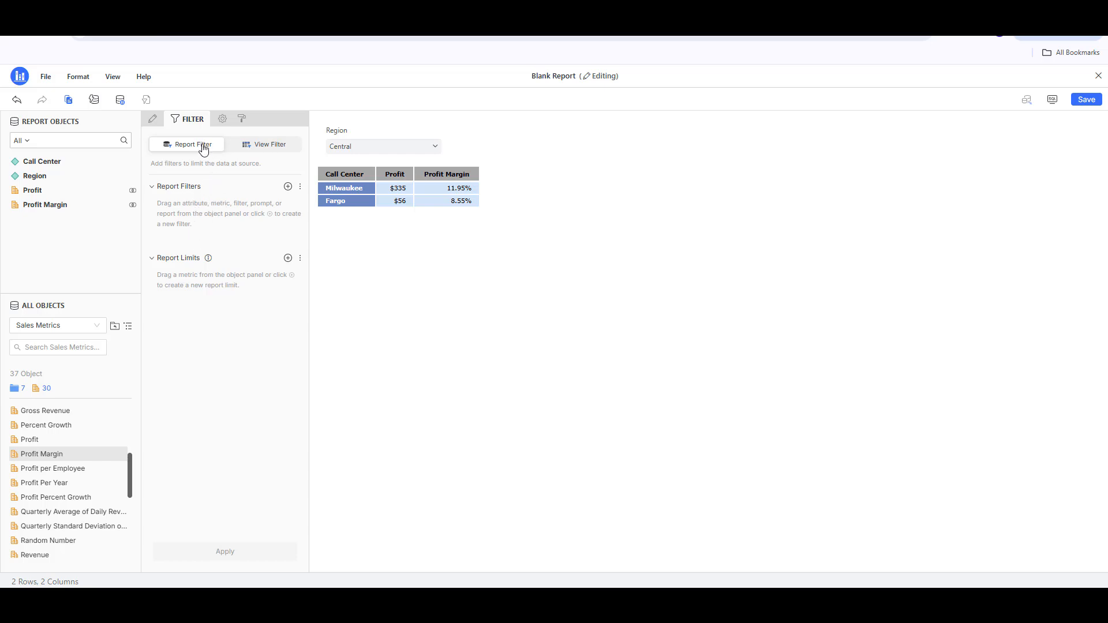
Step: Add a report filter on the Region attribute limited to Mid-Atlantic and Central, and apply it
{"action": "left_click", "coordinate": [287, 186]}
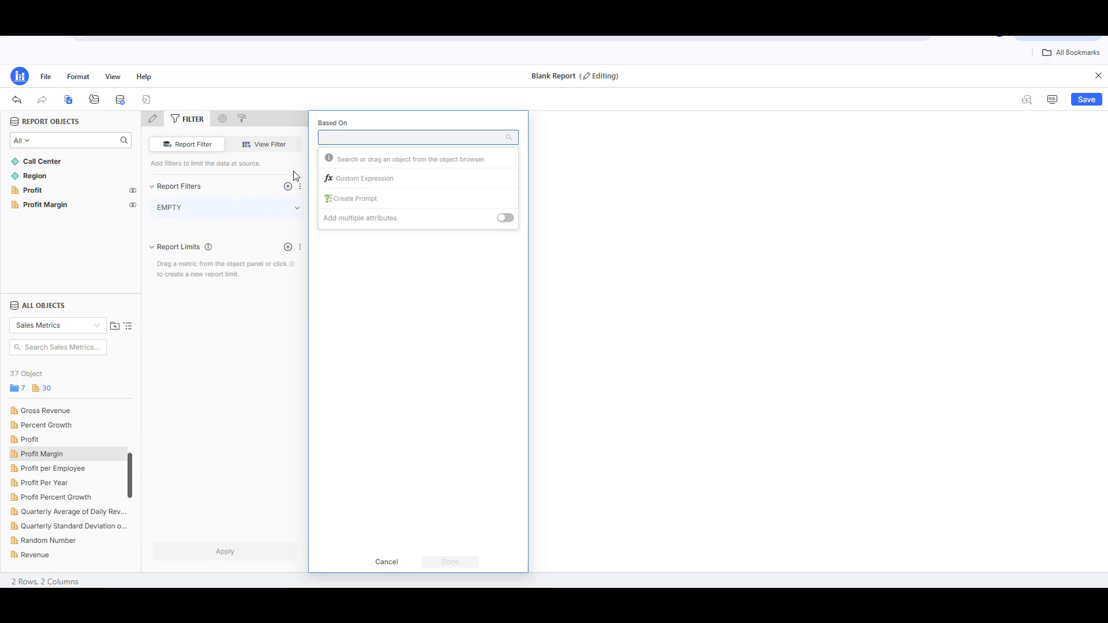
{"action": "type", "text": "region"}
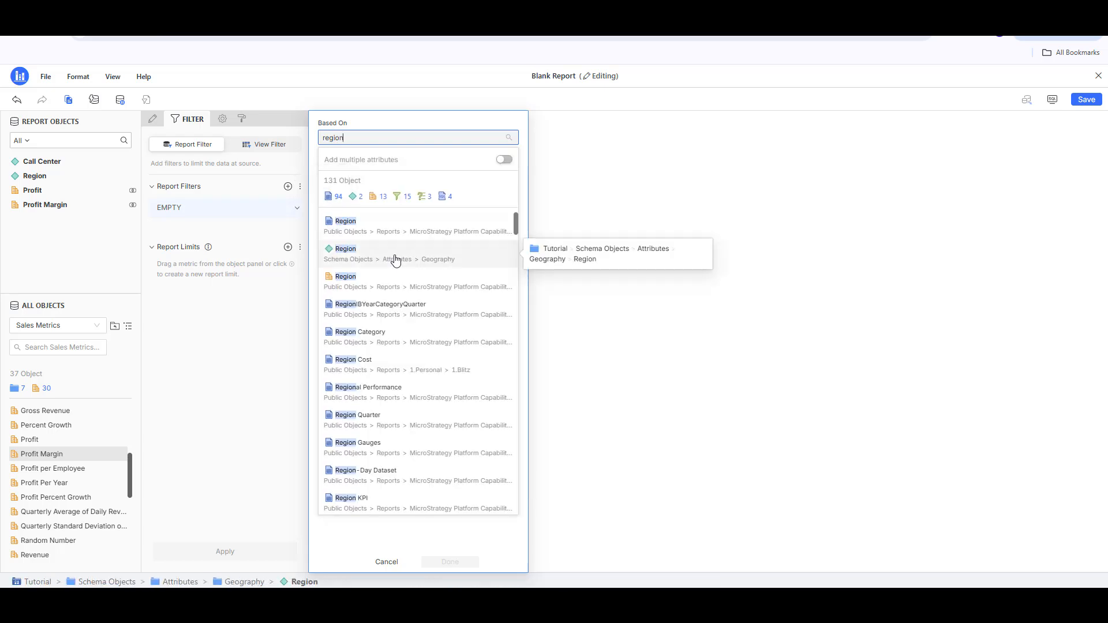
{"action": "left_click", "coordinate": [395, 260]}
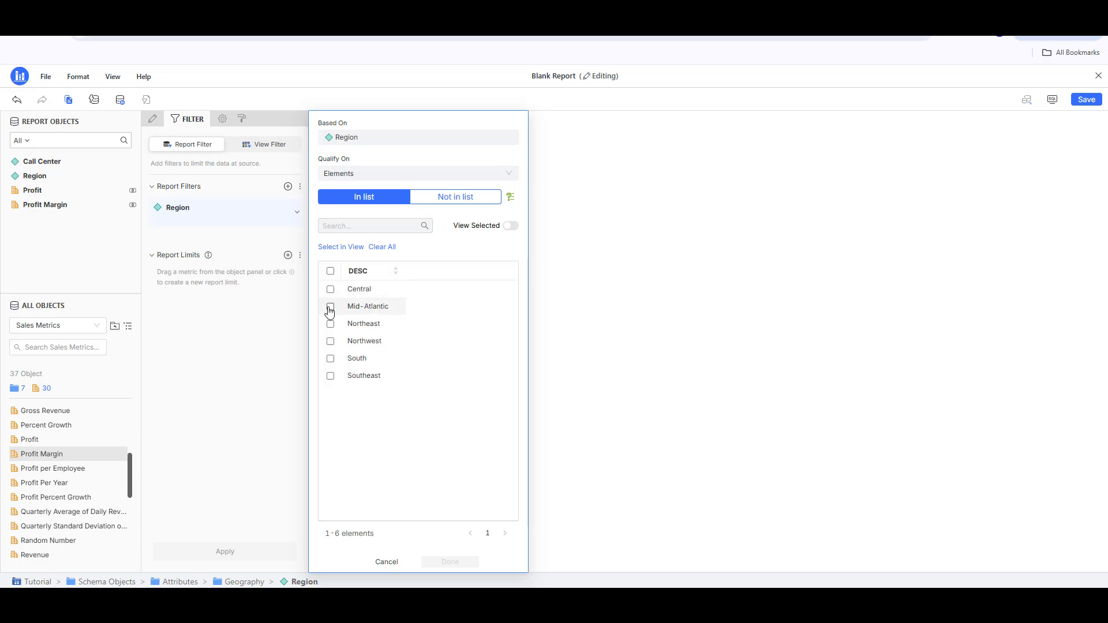
{"action": "left_click", "coordinate": [330, 308]}
{"action": "left_click", "coordinate": [330, 289]}
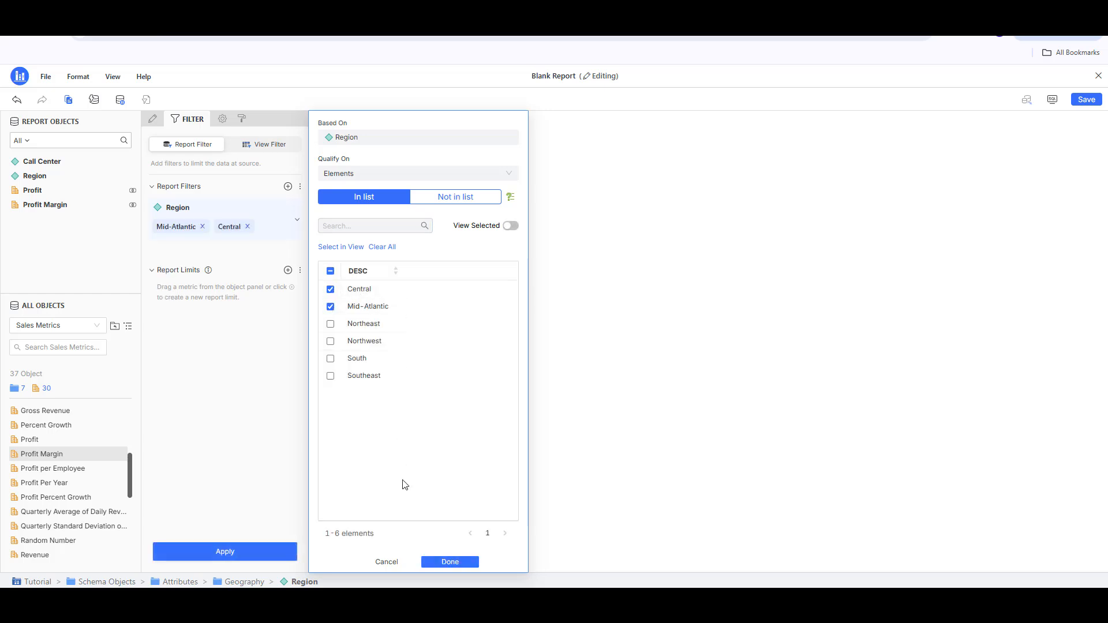
{"action": "left_click", "coordinate": [435, 564]}
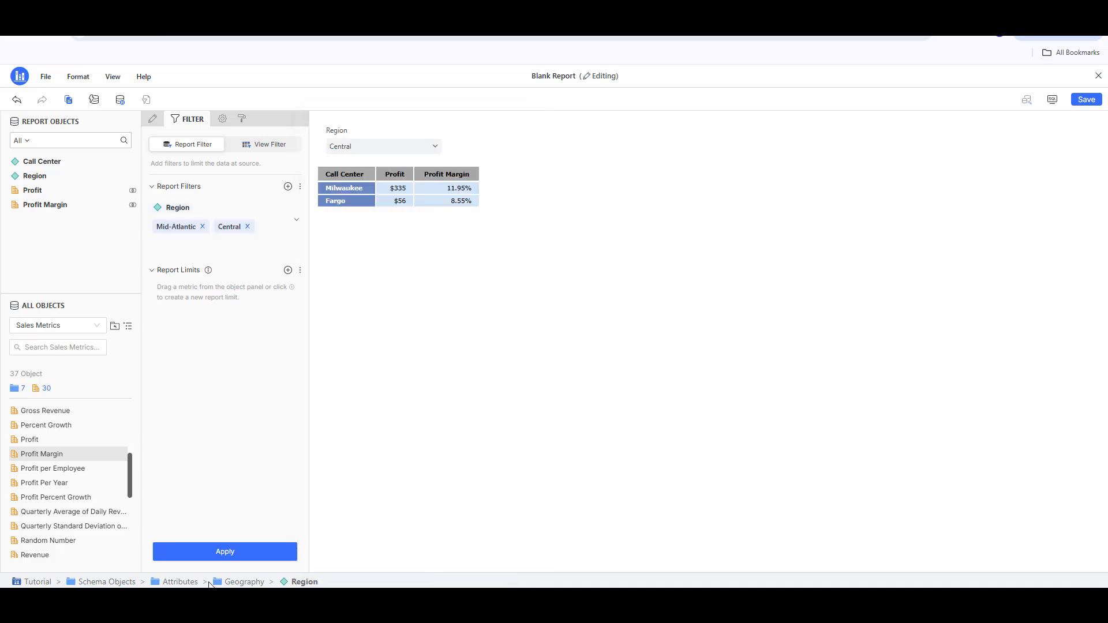
{"action": "left_click", "coordinate": [218, 559]}
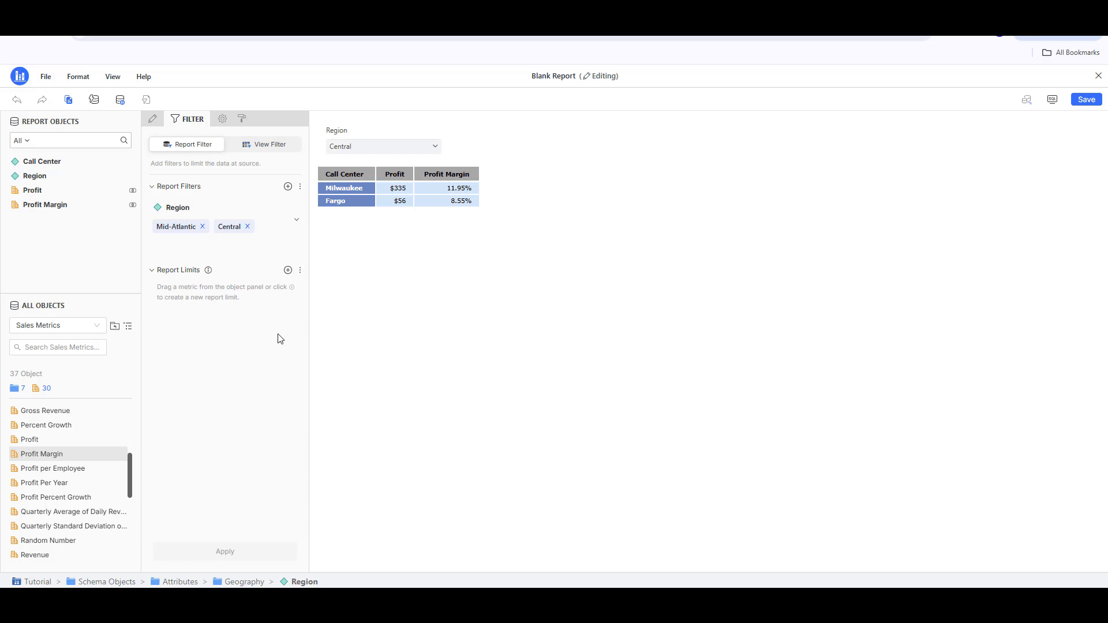
Step: Move the Region attribute from the rows into the page-by area
{"action": "left_click", "coordinate": [266, 147]}
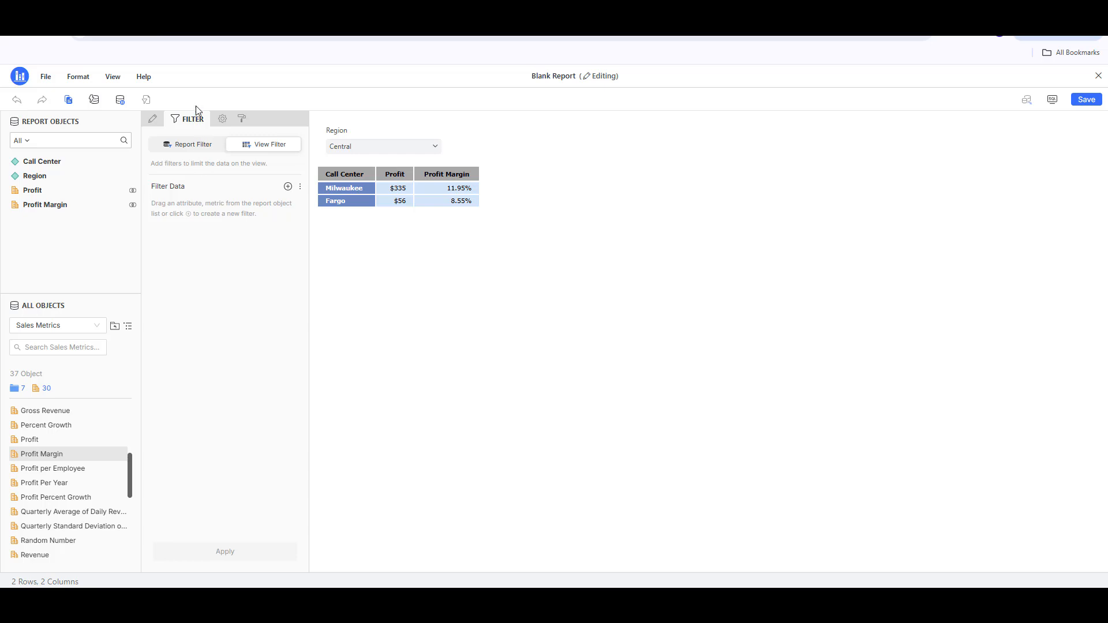
{"action": "left_click", "coordinate": [154, 120]}
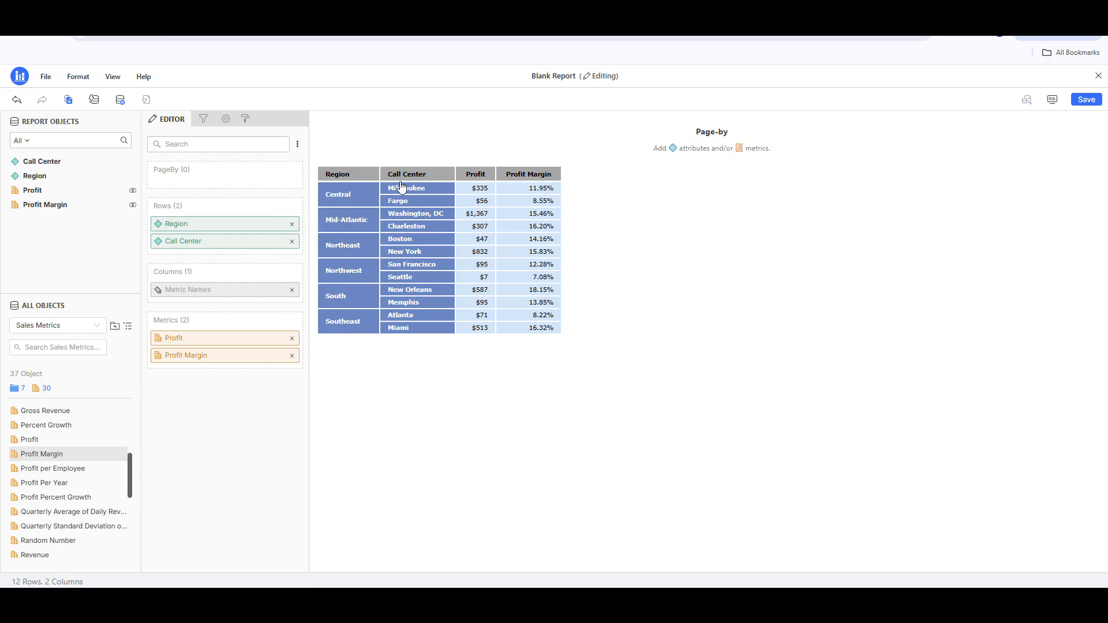
{"action": "left_click", "coordinate": [178, 227]}
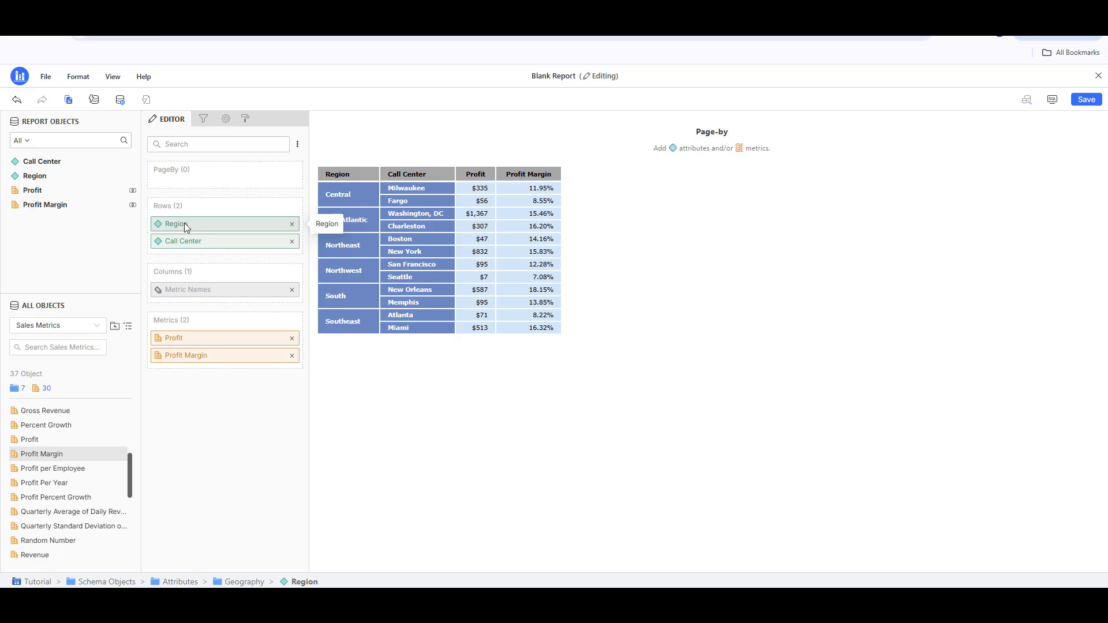
{"action": "left_click_drag", "start_coordinate": [185, 223], "coordinate": [189, 186]}
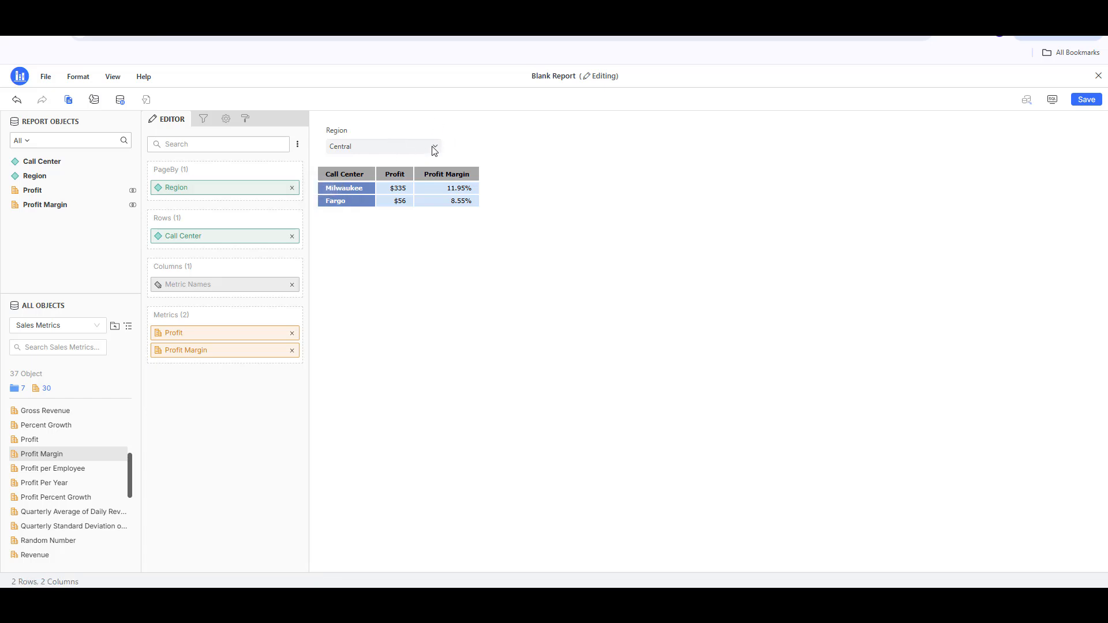
Step: Switch the Region page-by selection to Mid-Atlantic and then to Northwest
{"action": "left_click", "coordinate": [434, 149]}
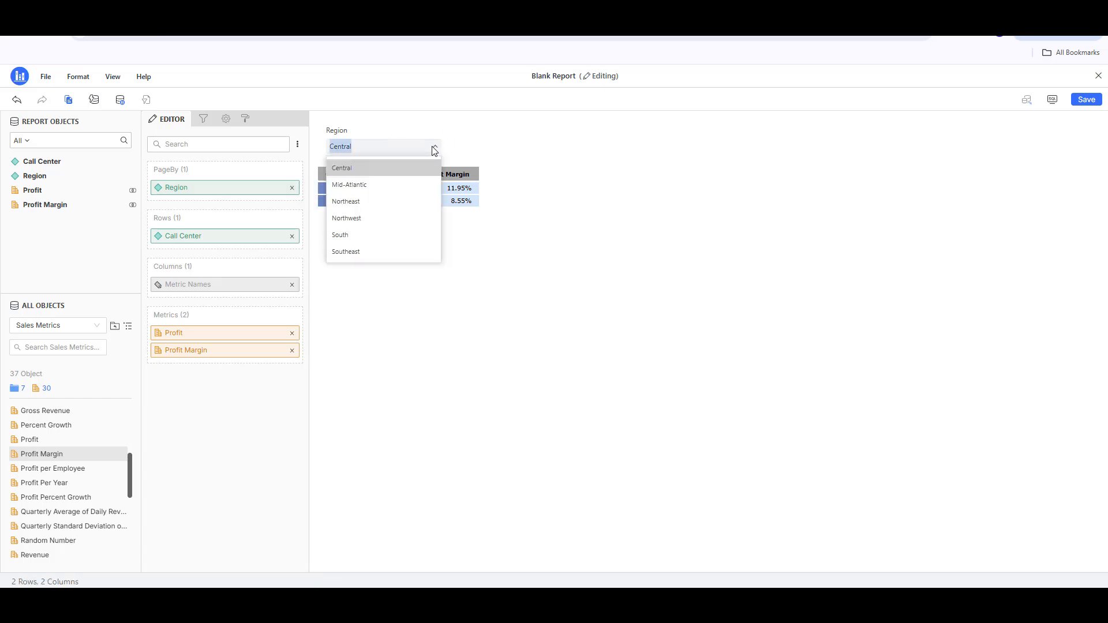
{"action": "left_click", "coordinate": [383, 189]}
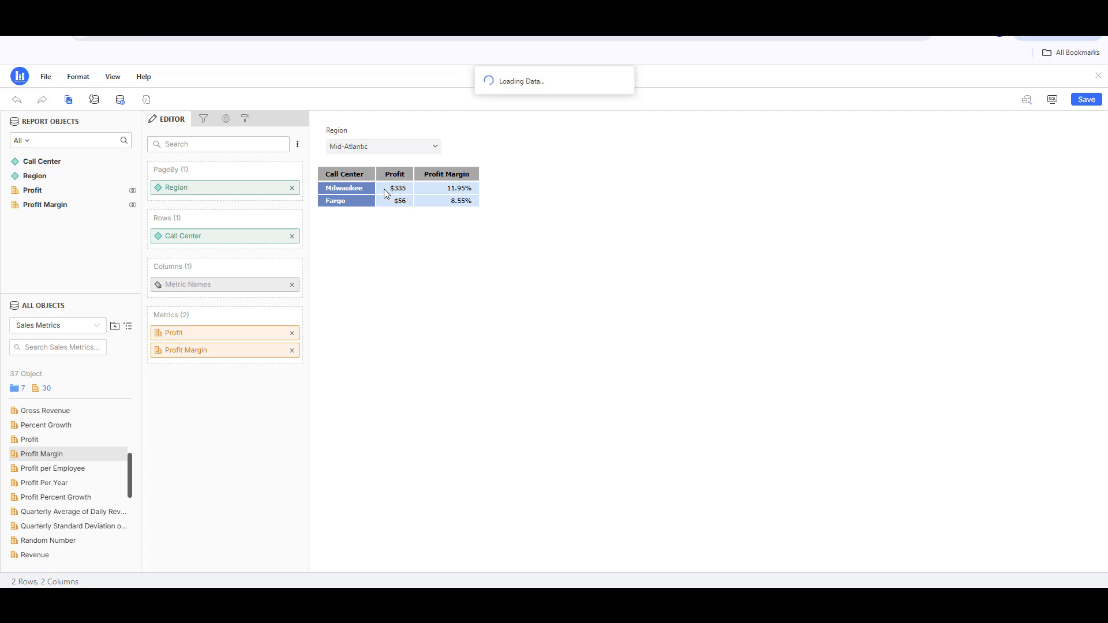
{"action": "left_click", "coordinate": [411, 147]}
{"action": "left_click", "coordinate": [375, 218]}
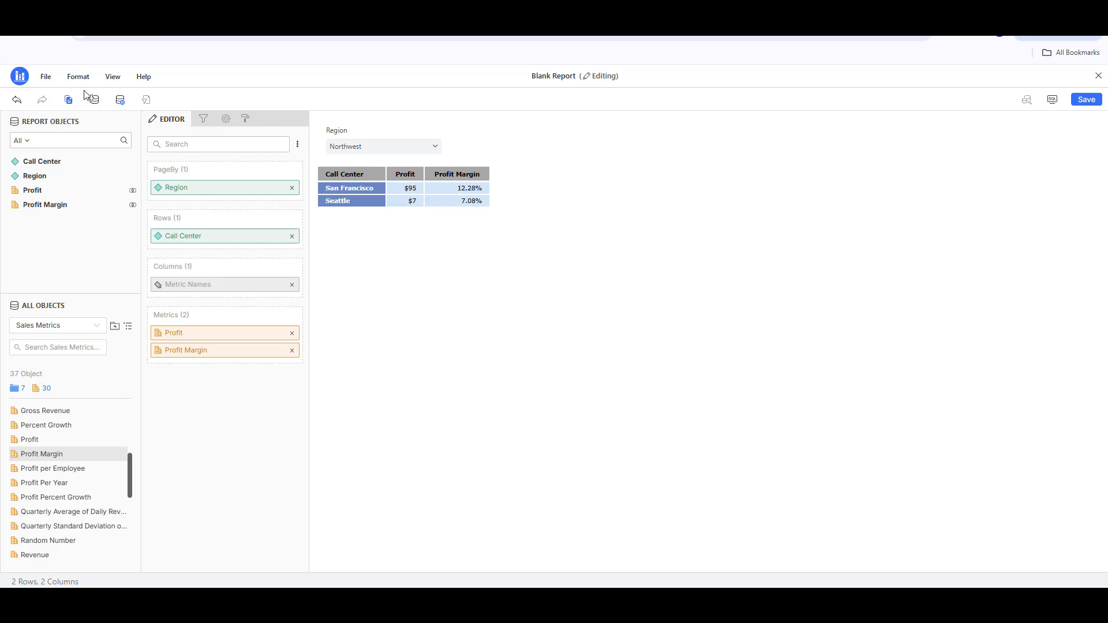
{"action": "left_click", "coordinate": [51, 81]}
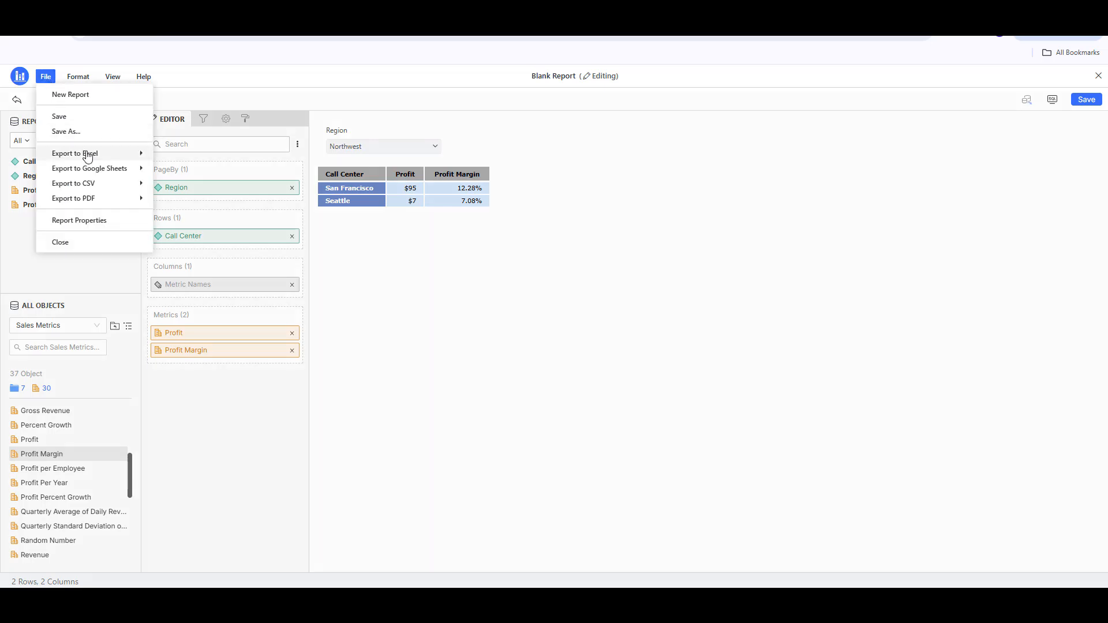
{"action": "mouse_move", "coordinate": [92, 159]}
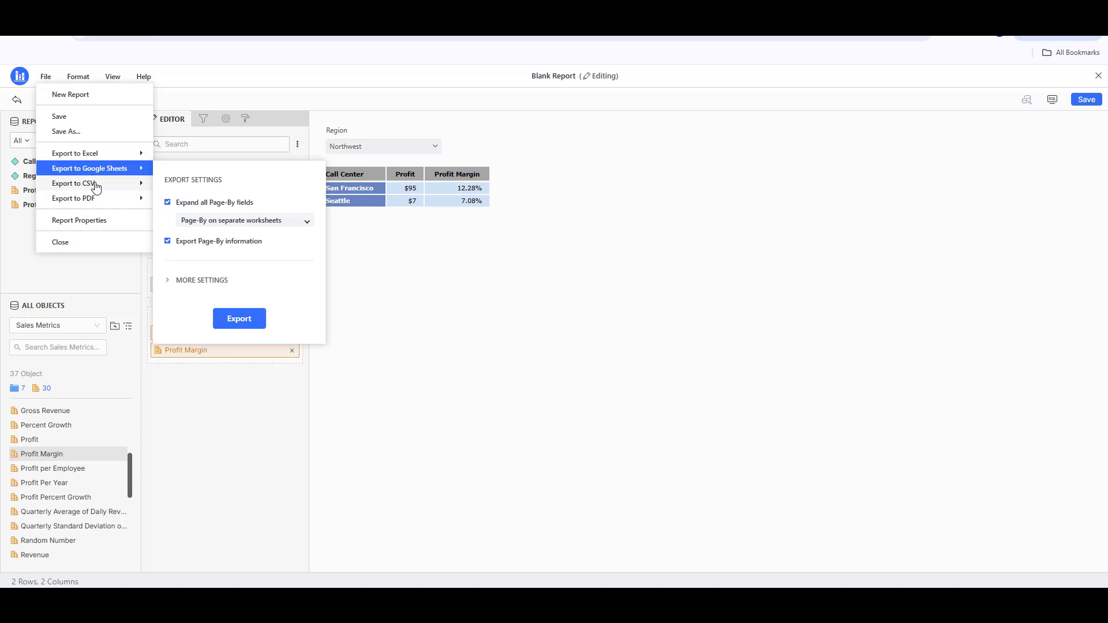
{"action": "mouse_move", "coordinate": [101, 203]}
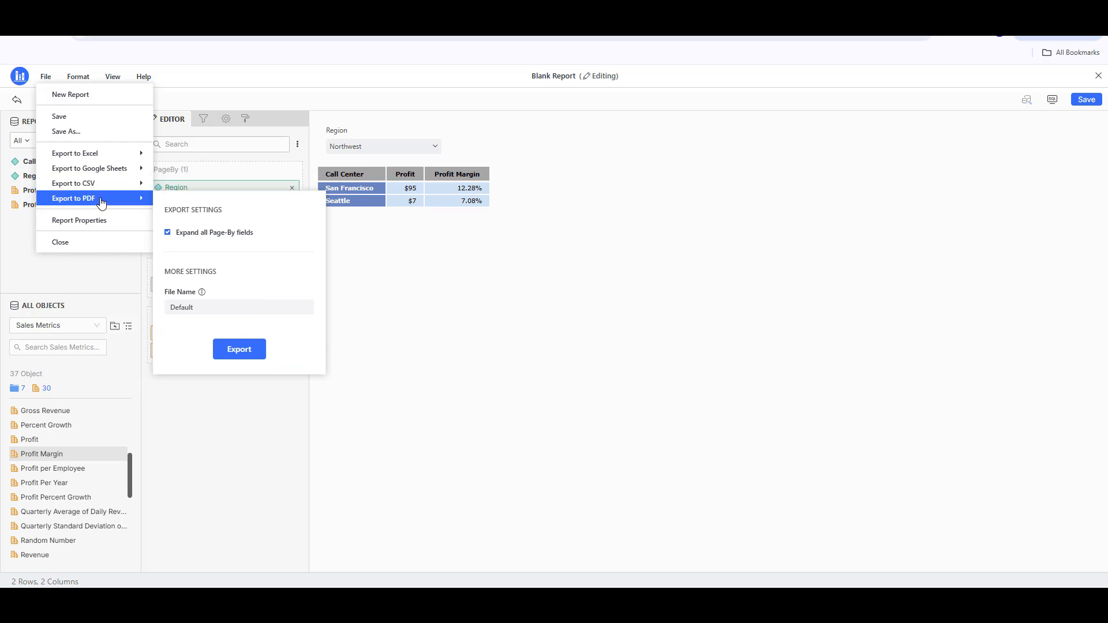
{"action": "left_click", "coordinate": [569, 315]}
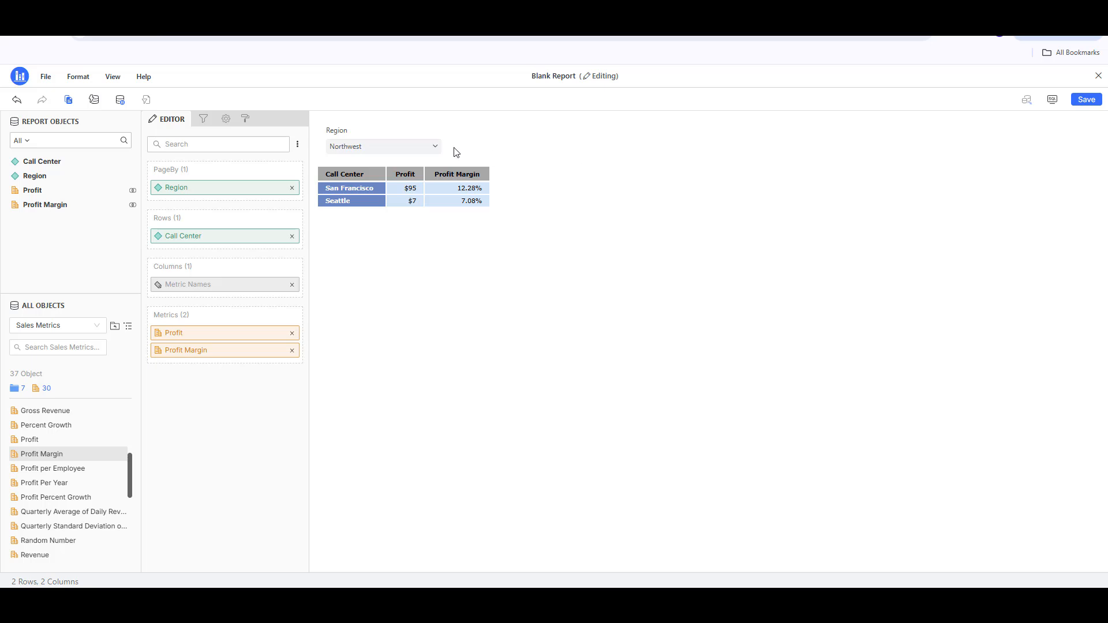
Step: Switch the Region page-by selection back to Central
{"action": "left_click", "coordinate": [435, 149]}
{"action": "left_click", "coordinate": [407, 165]}
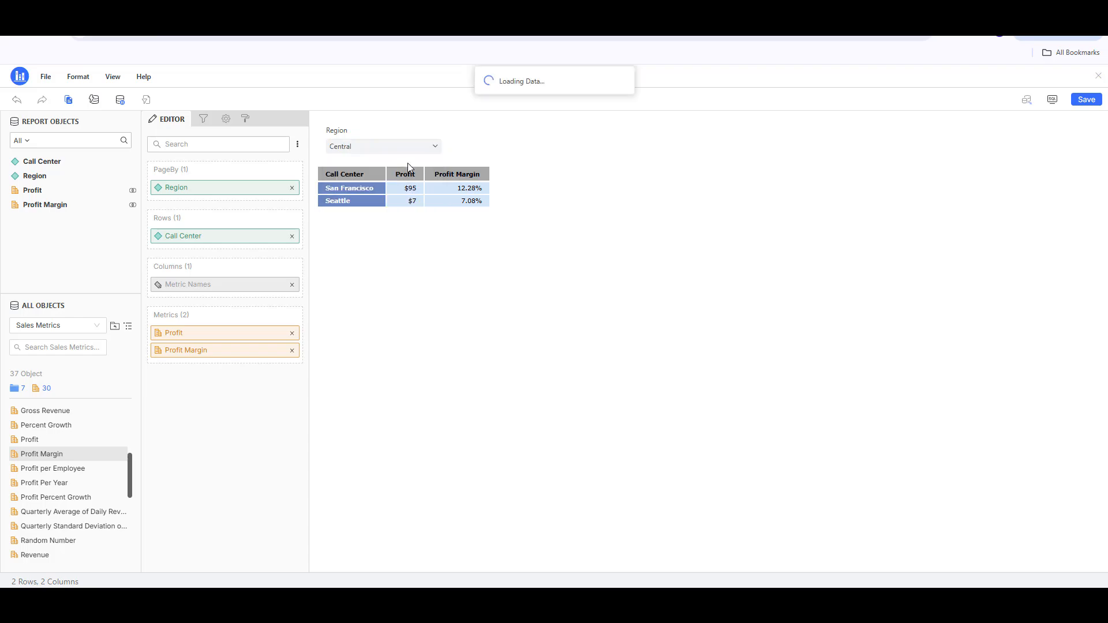